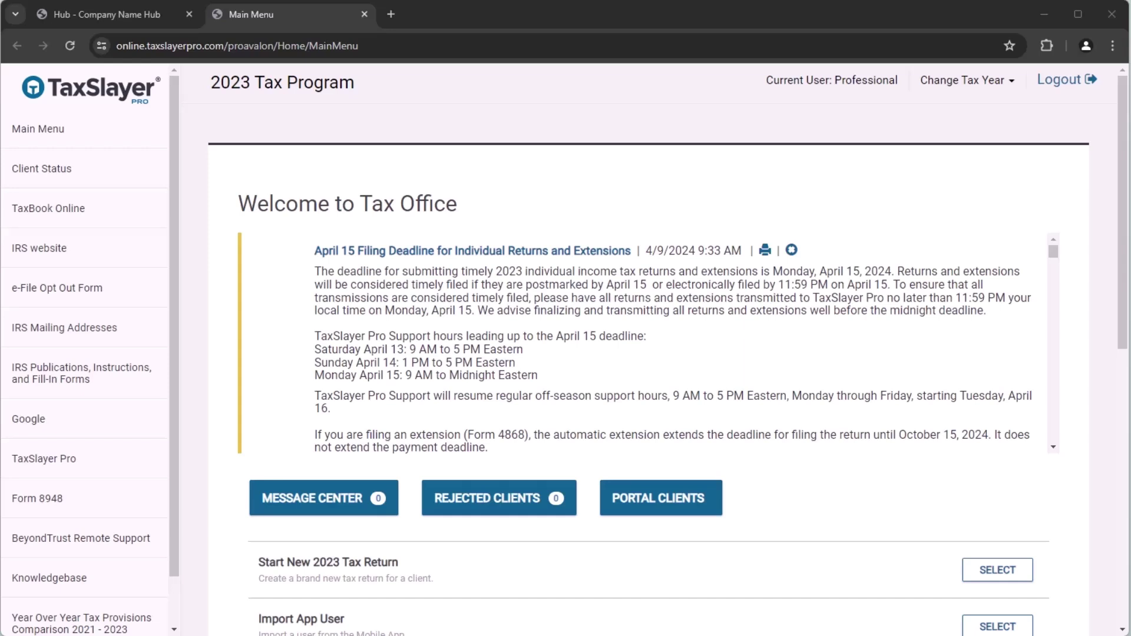
- Go from the Main Menu through Configuration to the Office Setup page
scroll(667, 356, down, 5)
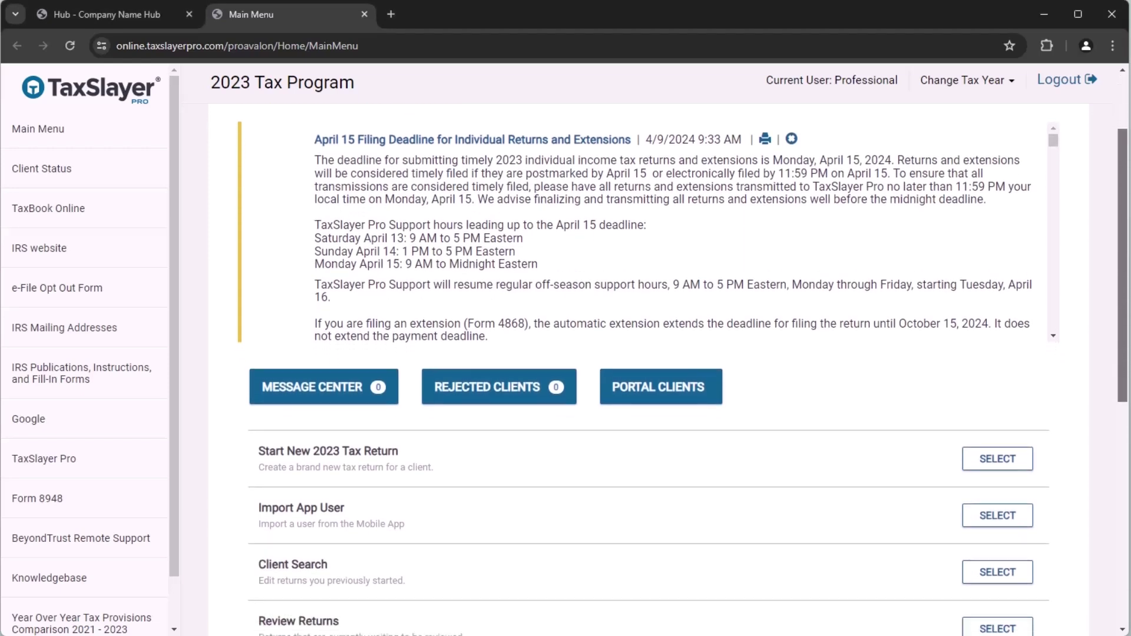
scroll(667, 356, down, 2)
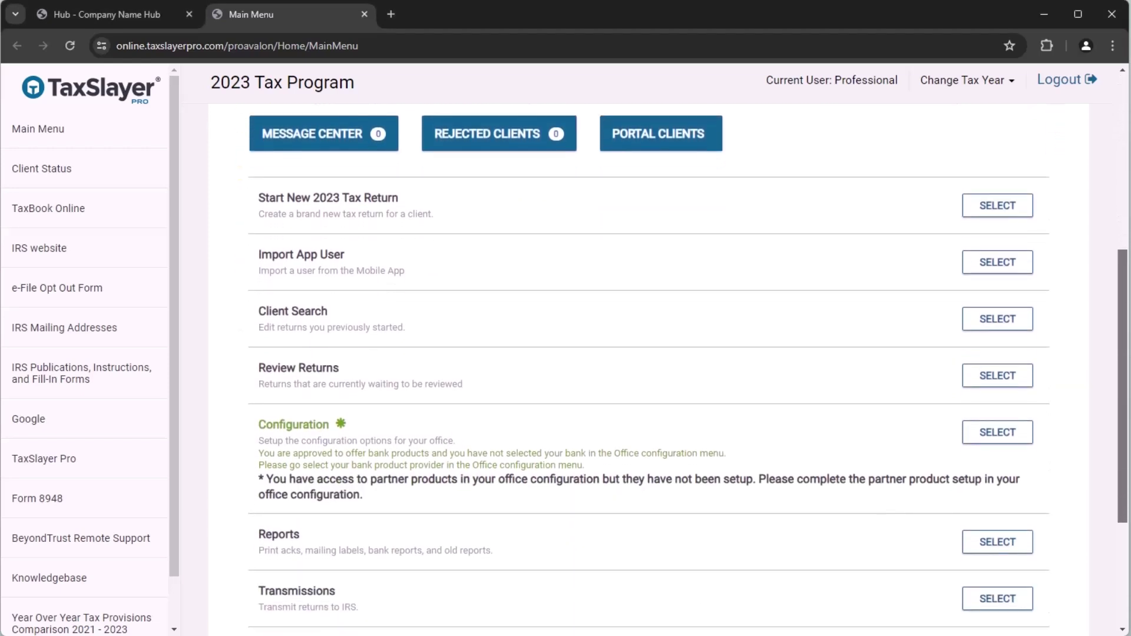
click(1002, 434)
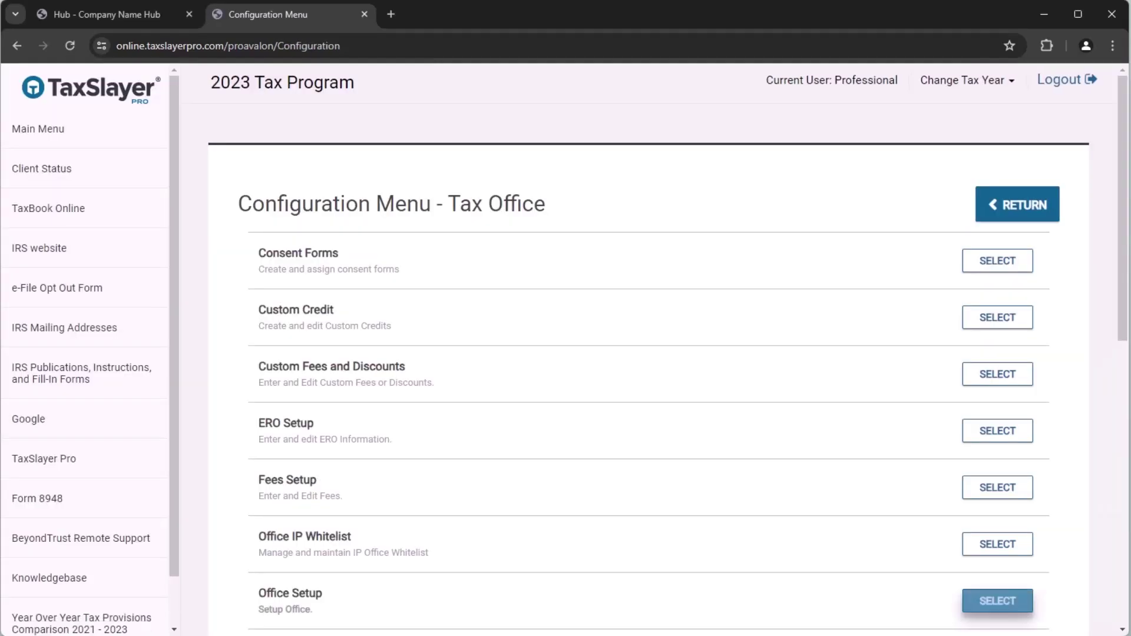
click(998, 601)
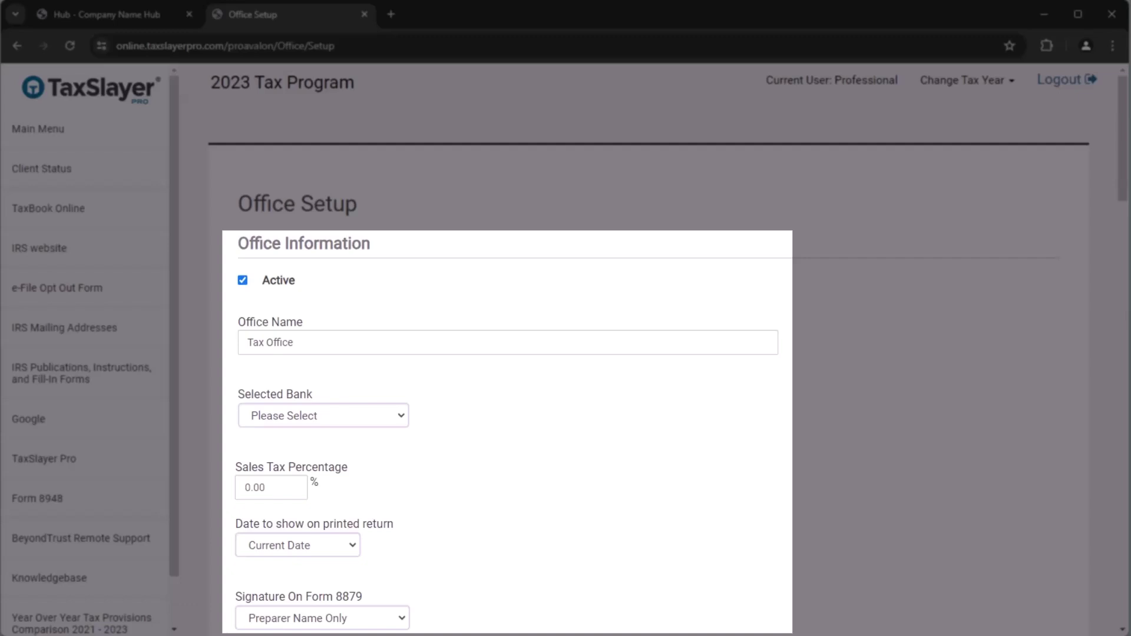
- Choose Refund Advantage as the selected bank and enter 3.75 as the sales tax percentage
click(324, 416)
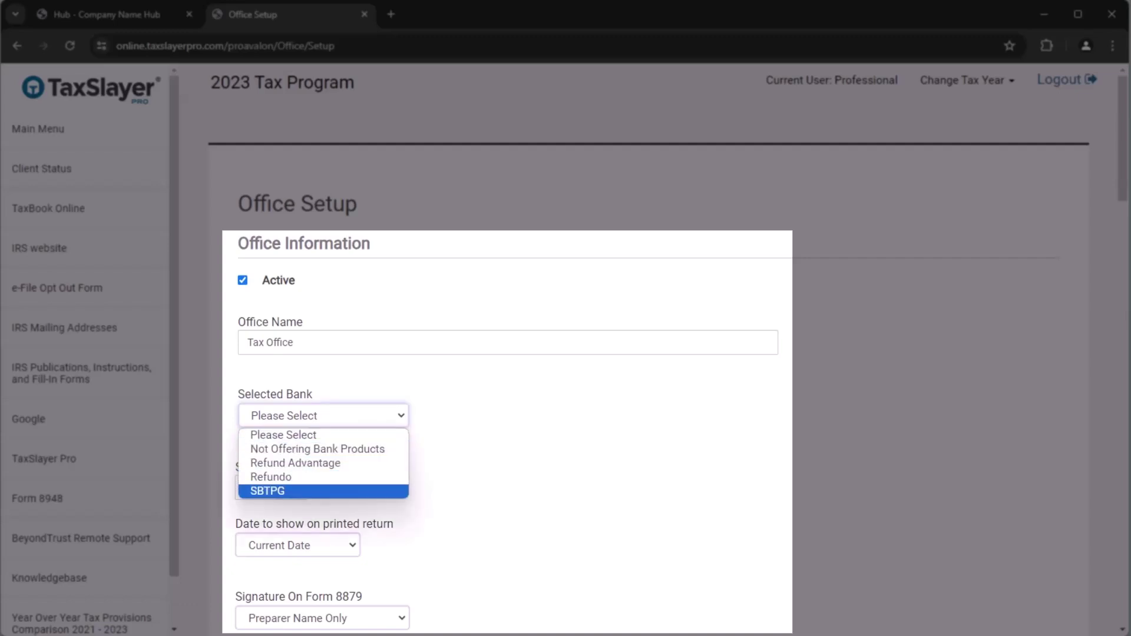
key(Tab)
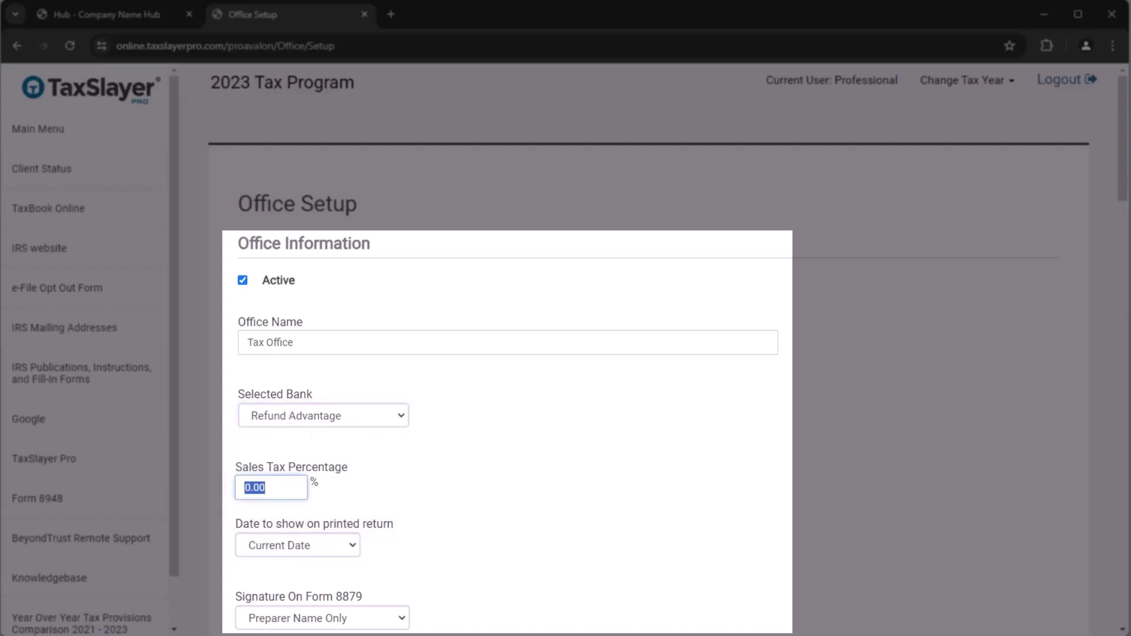
text(3.75)
key(Tab)
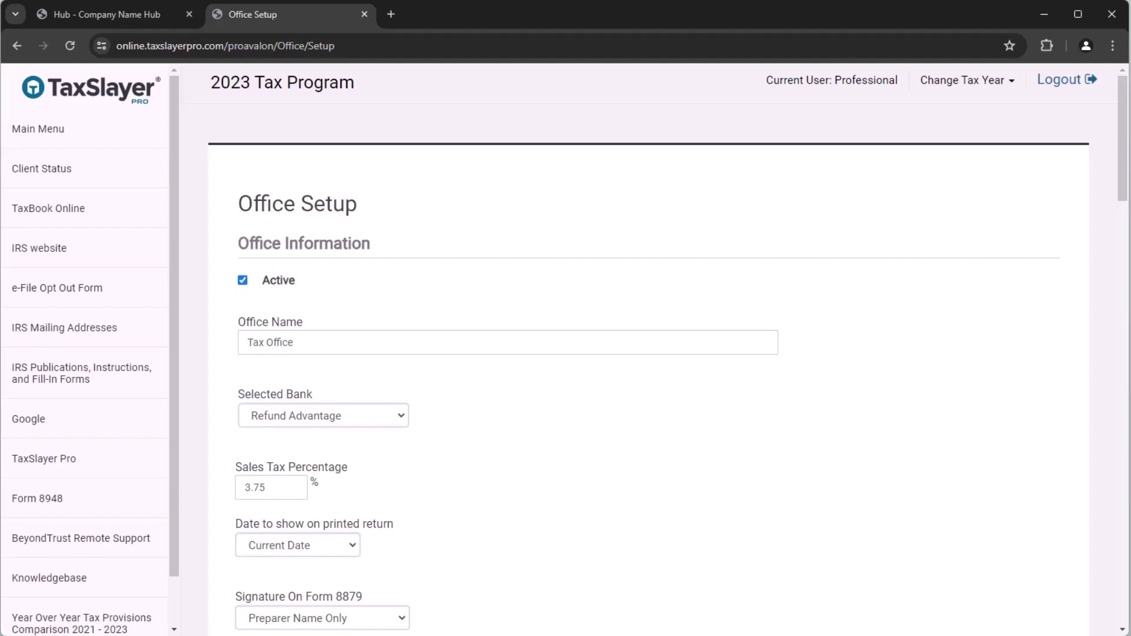
- Set audit protection to Audit Maintenance Pro with a $0.00 add-on fee, charged by default
scroll(648, 365, down, 9)
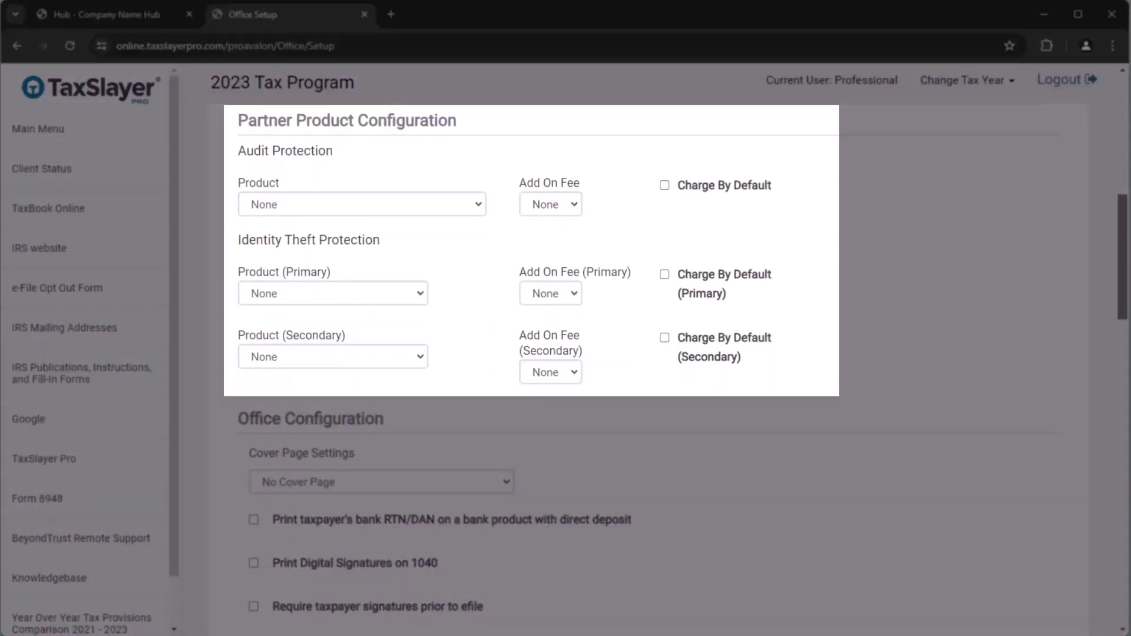
click(478, 204)
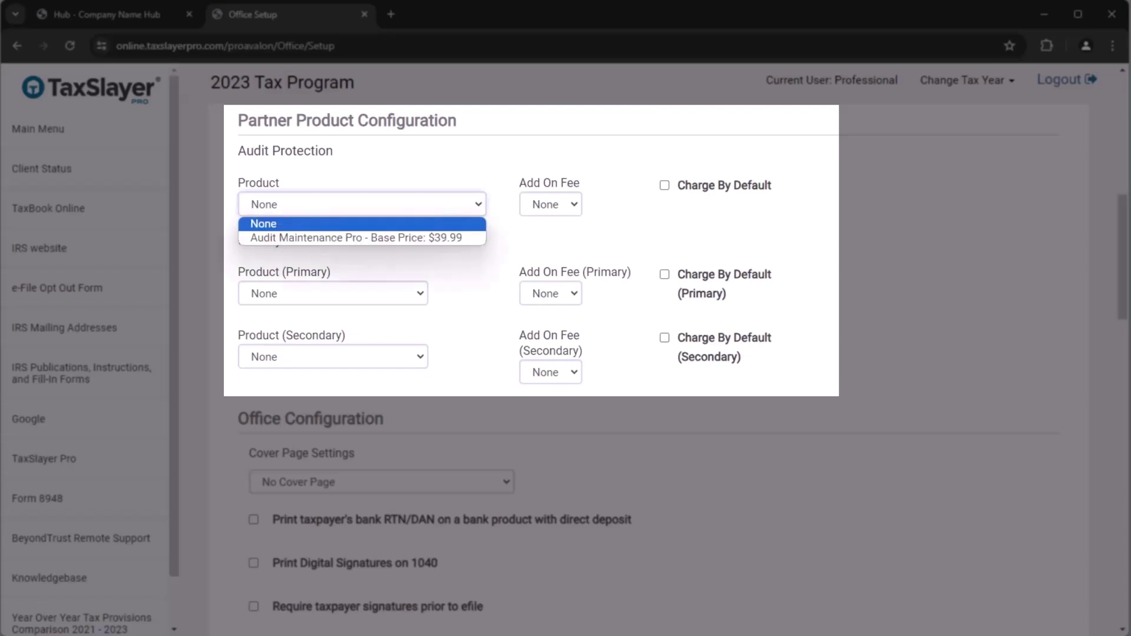
click(355, 237)
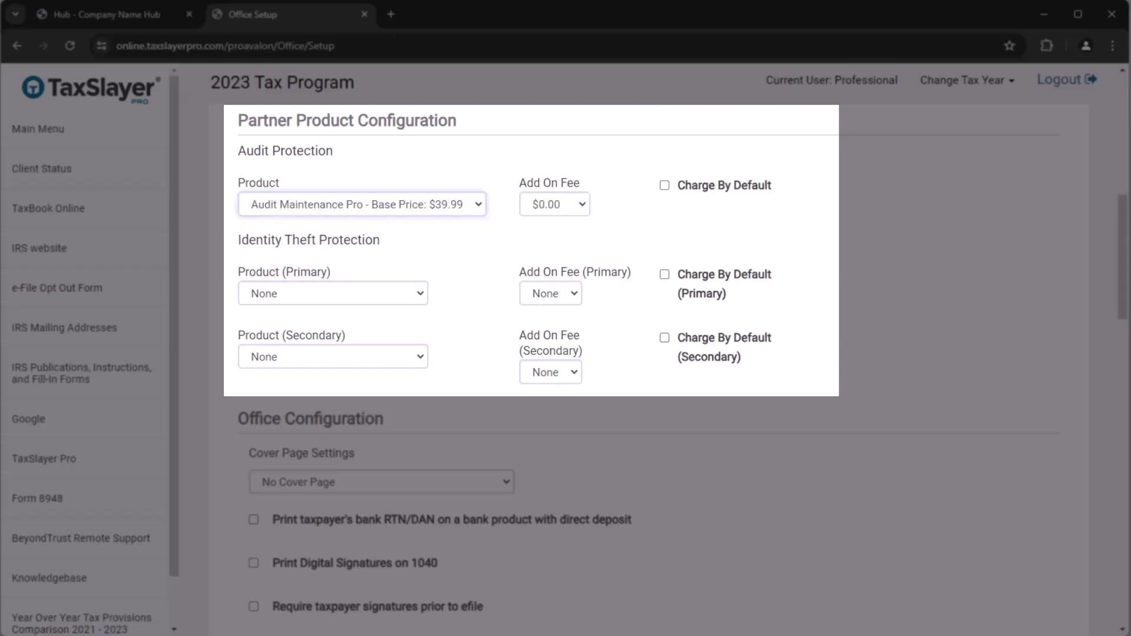
click(554, 205)
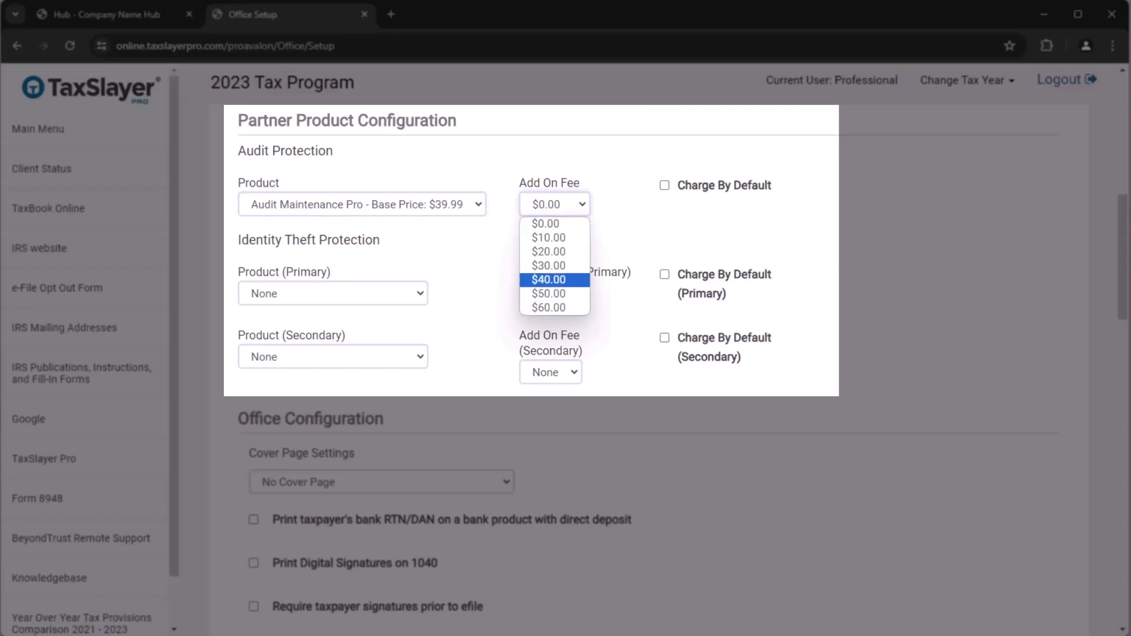
key(Return)
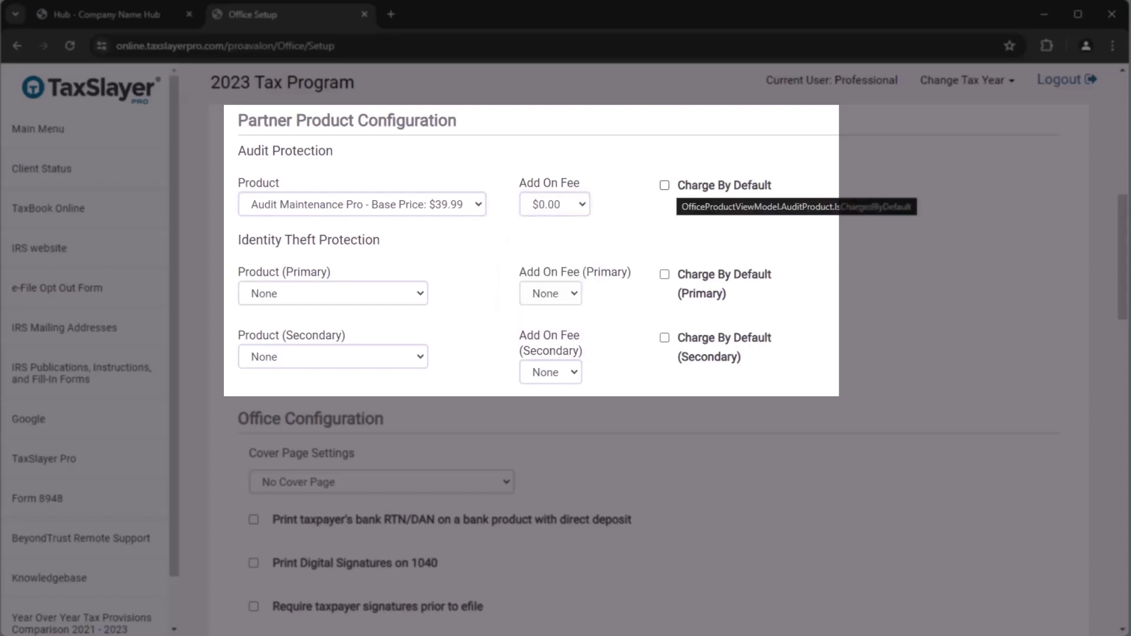
click(665, 185)
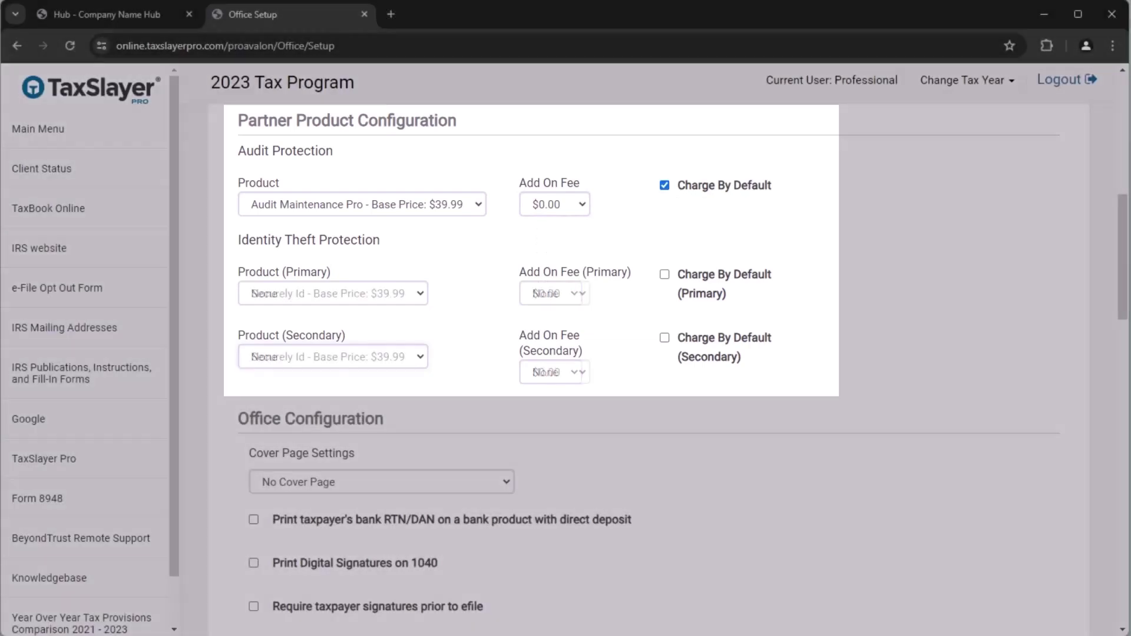
scroll(648, 353, down, 1)
- Leave the Cover Page Settings at No Cover Page
scroll(649, 365, down, 4)
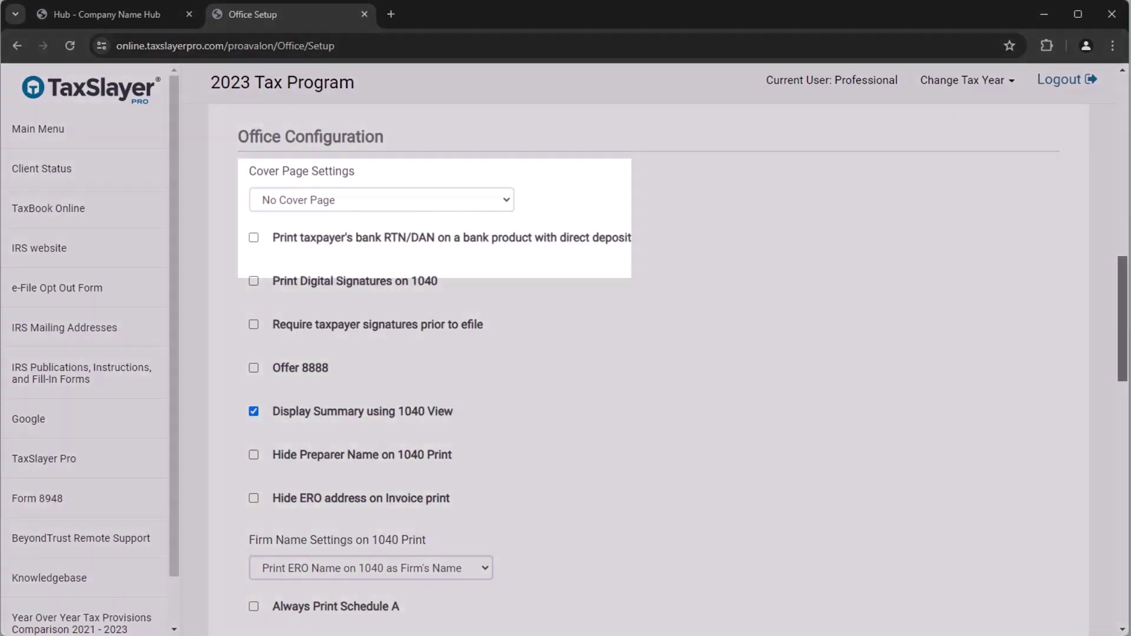
key(alt+Down)
key(Down)
key(Down)
key(Down)
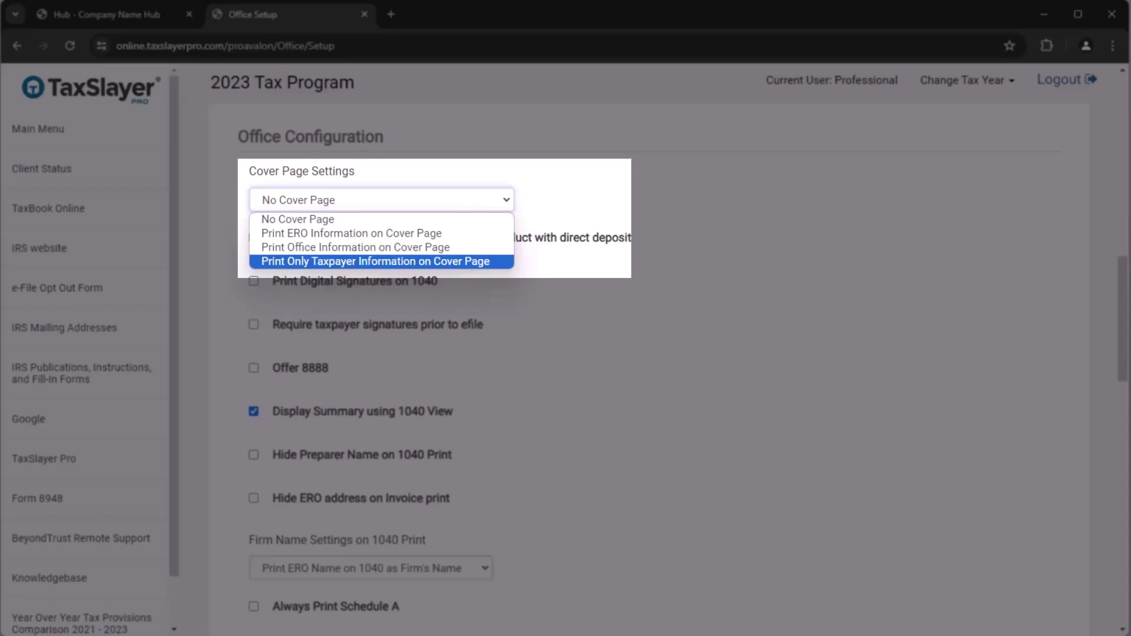
key(Up)
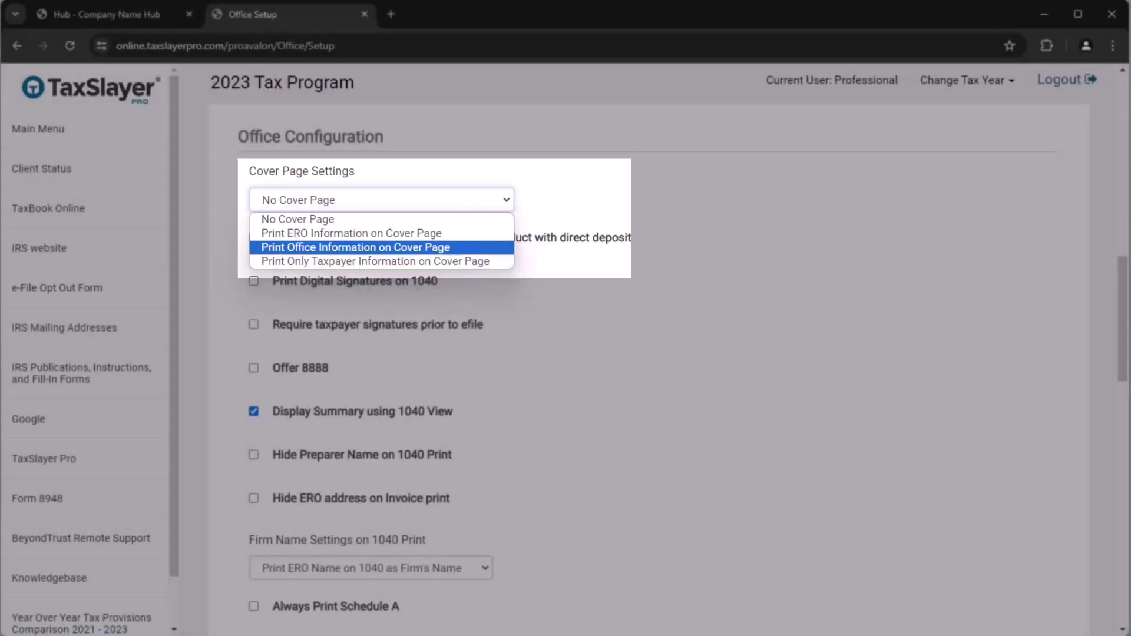
key(Escape)
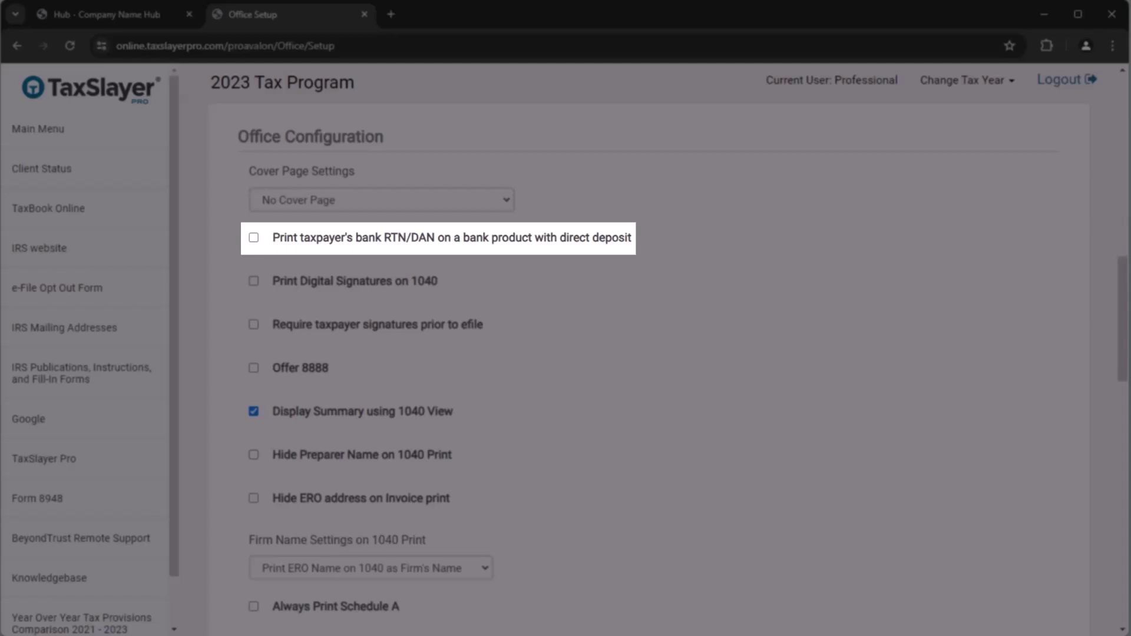
- Tick Print taxpayer's bank RTN/DAN, Print Digital Signatures on 1040, and Require taxpayer signatures prior to efile
click(254, 237)
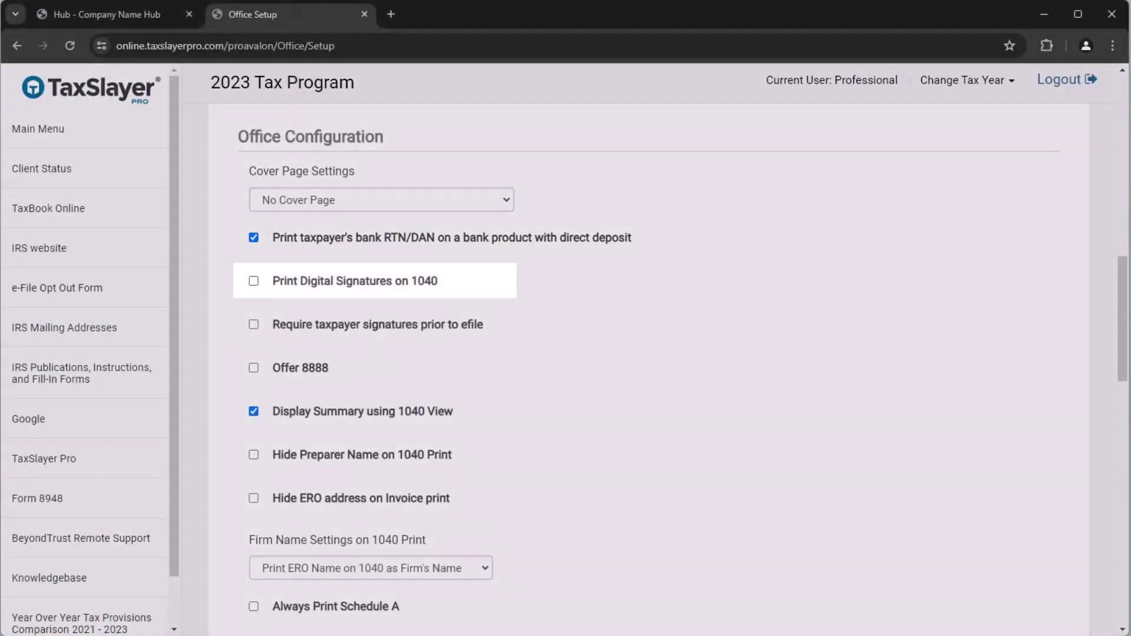
click(253, 281)
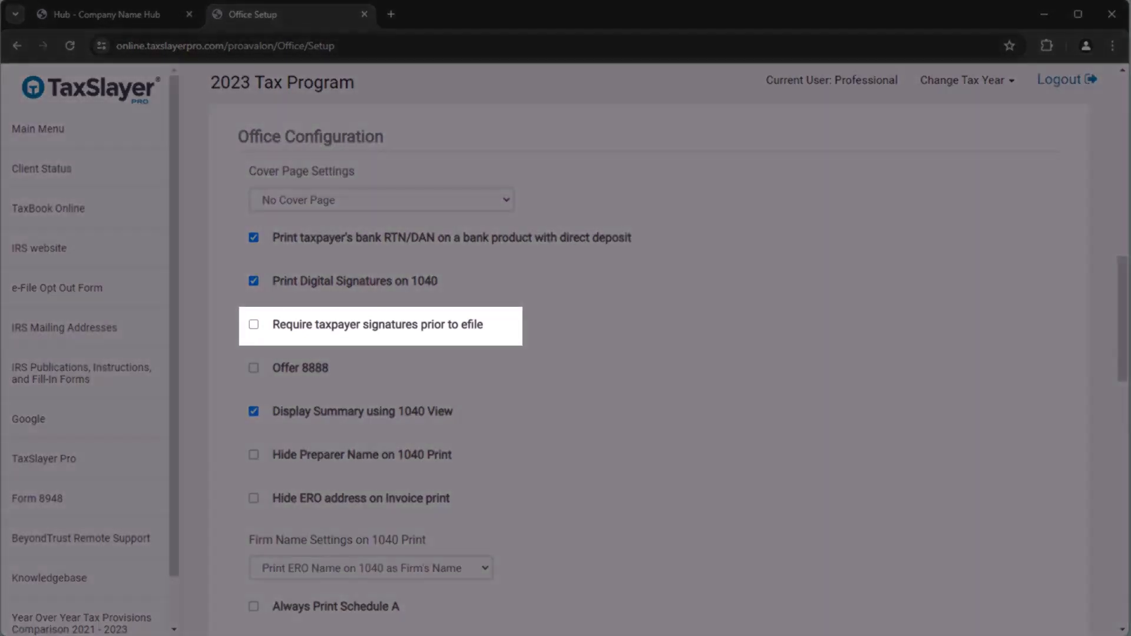
click(253, 325)
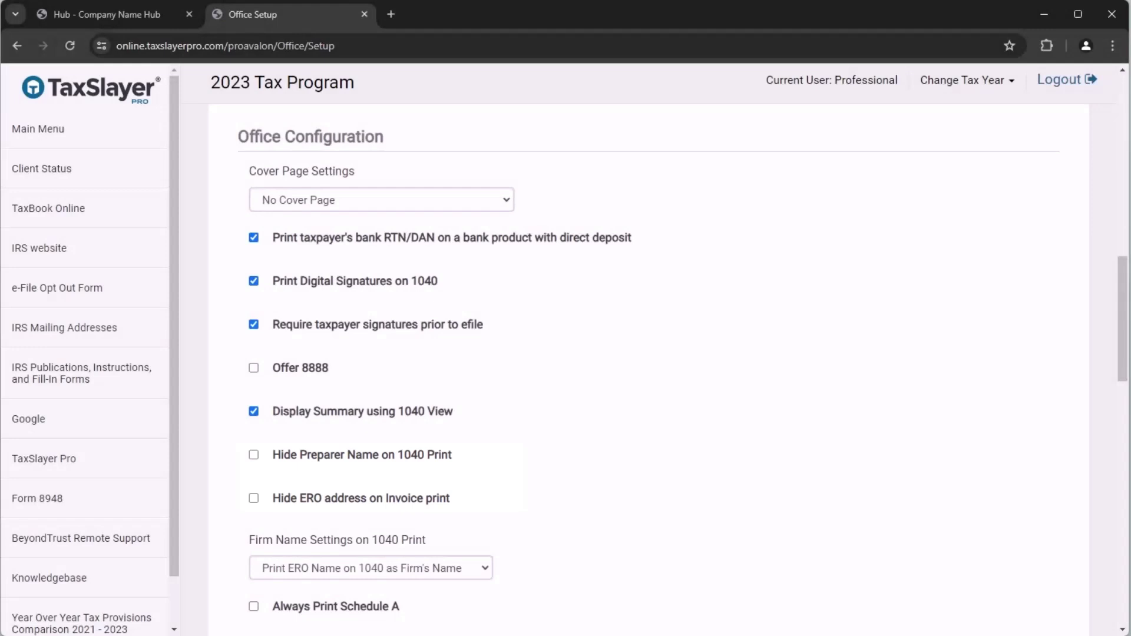
scroll(683, 367, down, 2)
scroll(669, 384, down, 4)
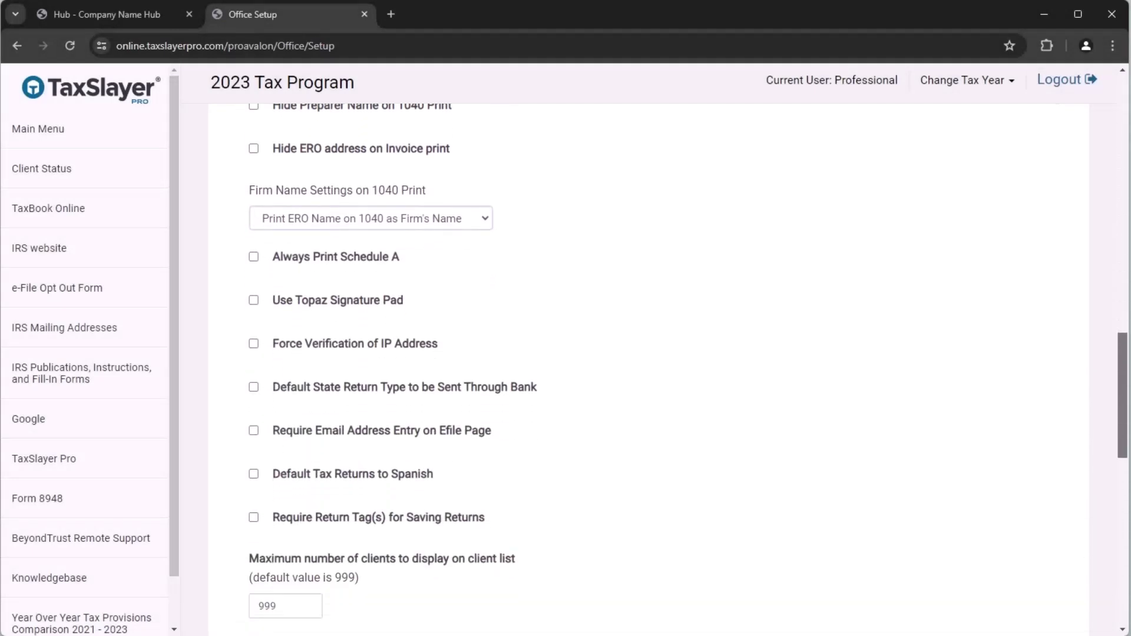
scroll(677, 369, down, 1)
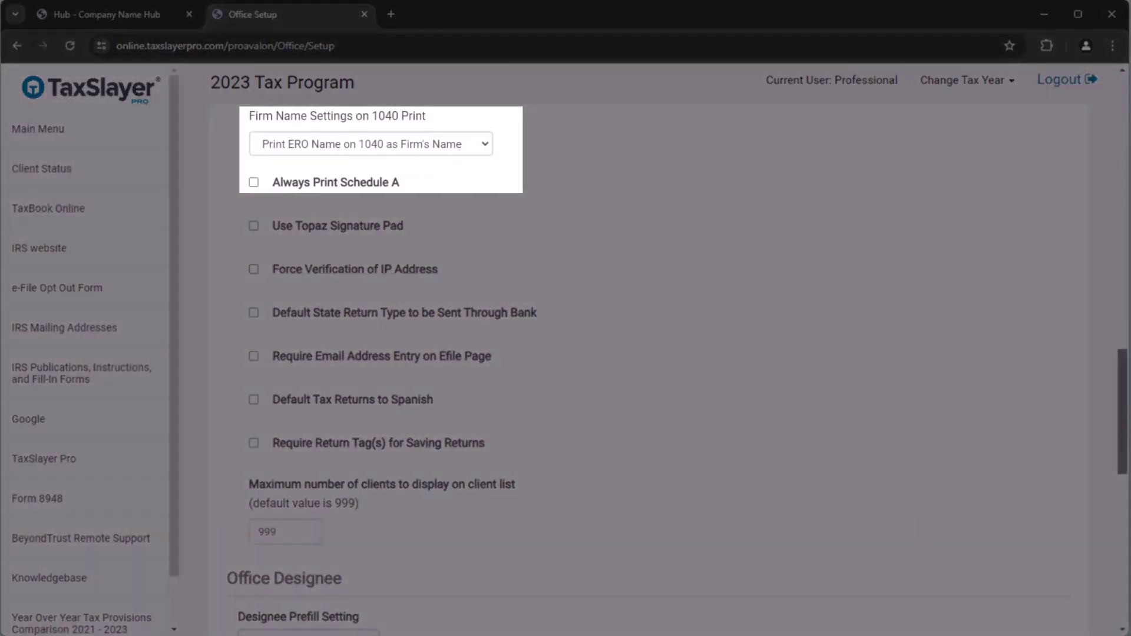
click(370, 144)
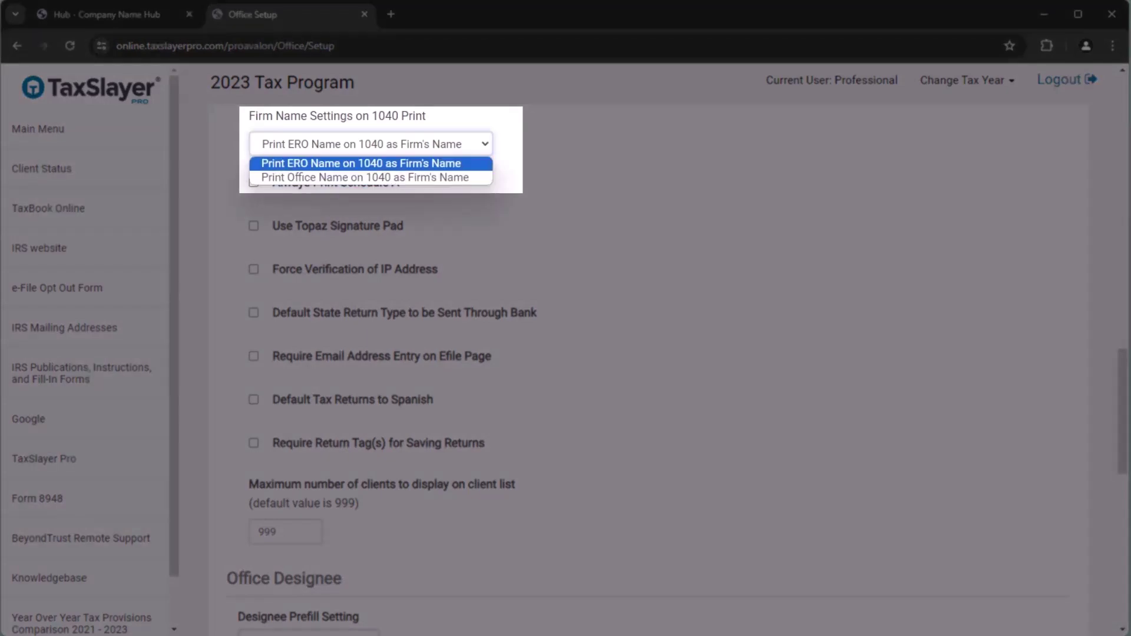
key(Return)
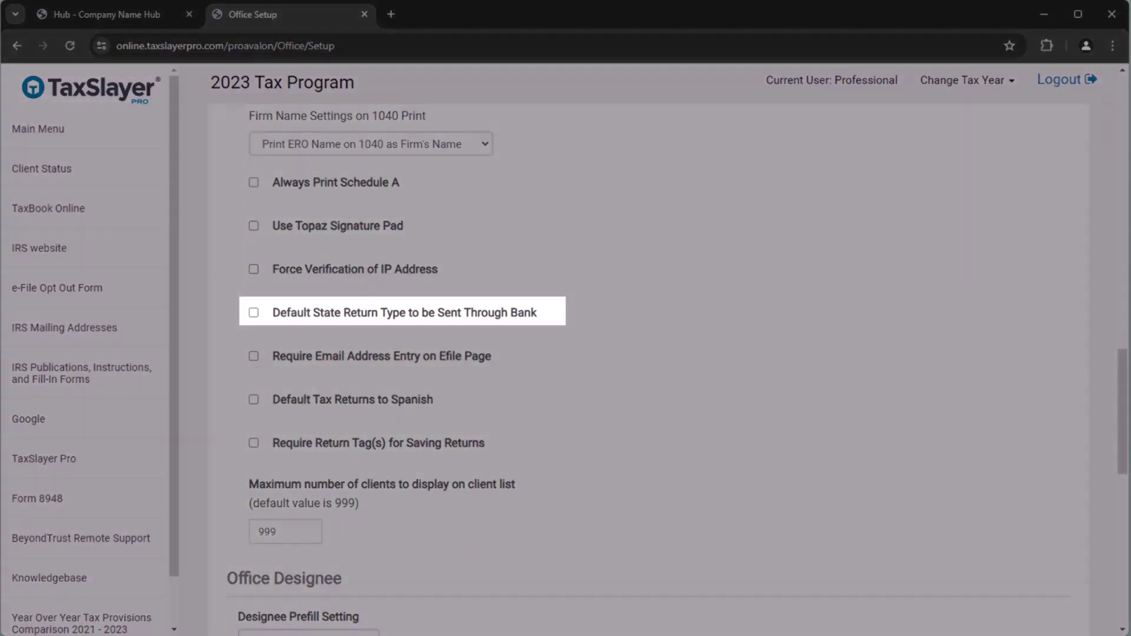
- Tick Default State Return Type to be Sent Through Bank and Require Email Address Entry on Efile Page
click(253, 313)
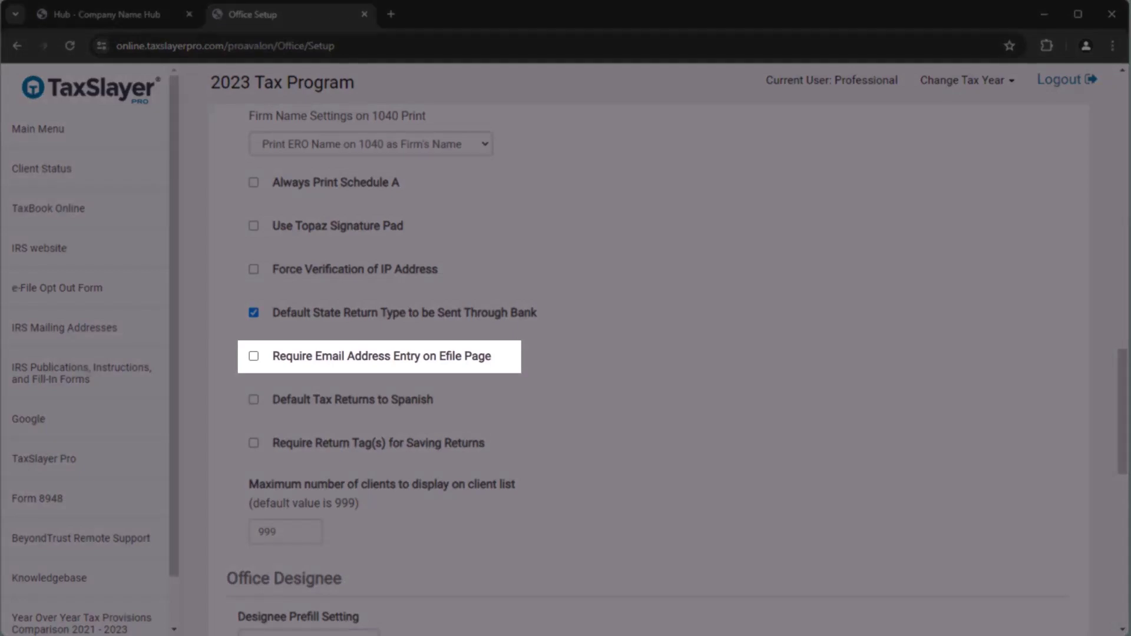
click(253, 356)
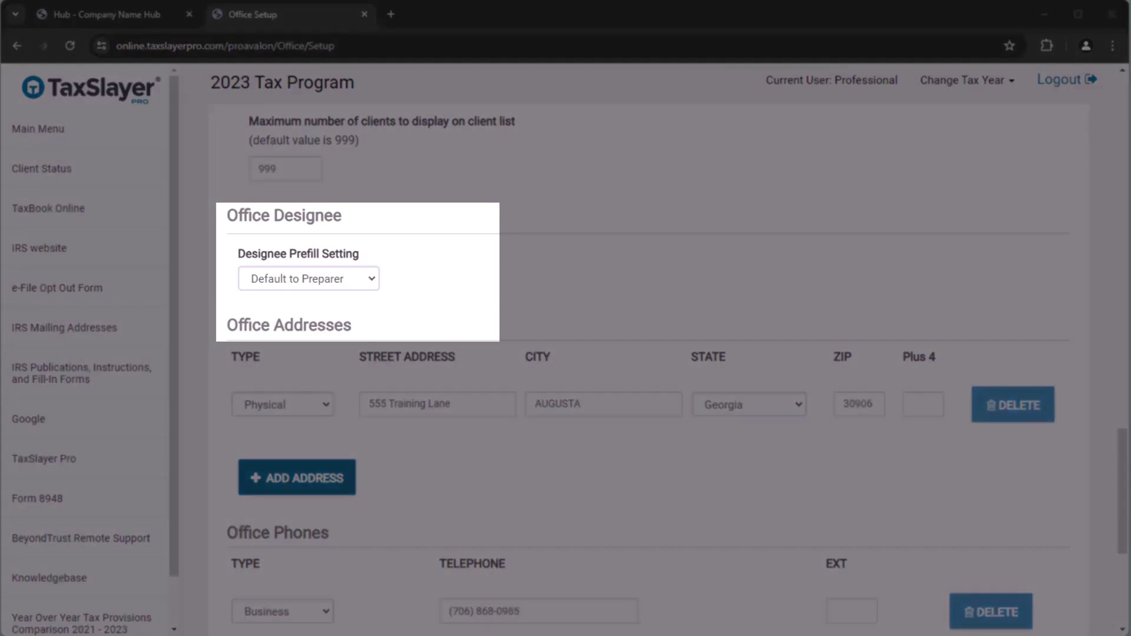
key(alt+Down)
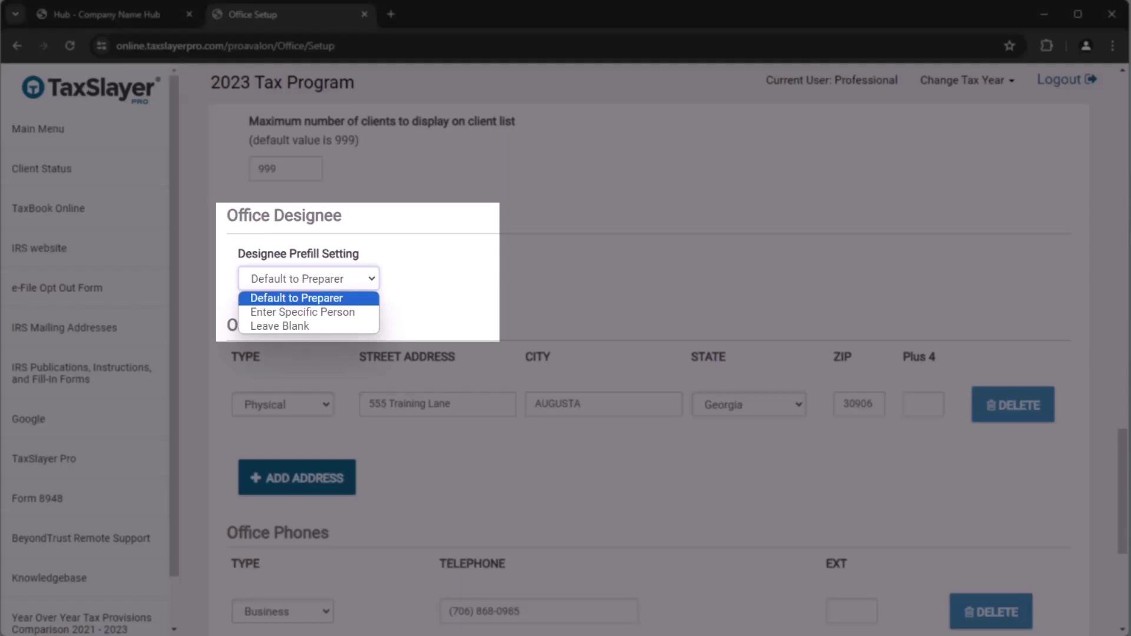
key(Down)
key(Down)
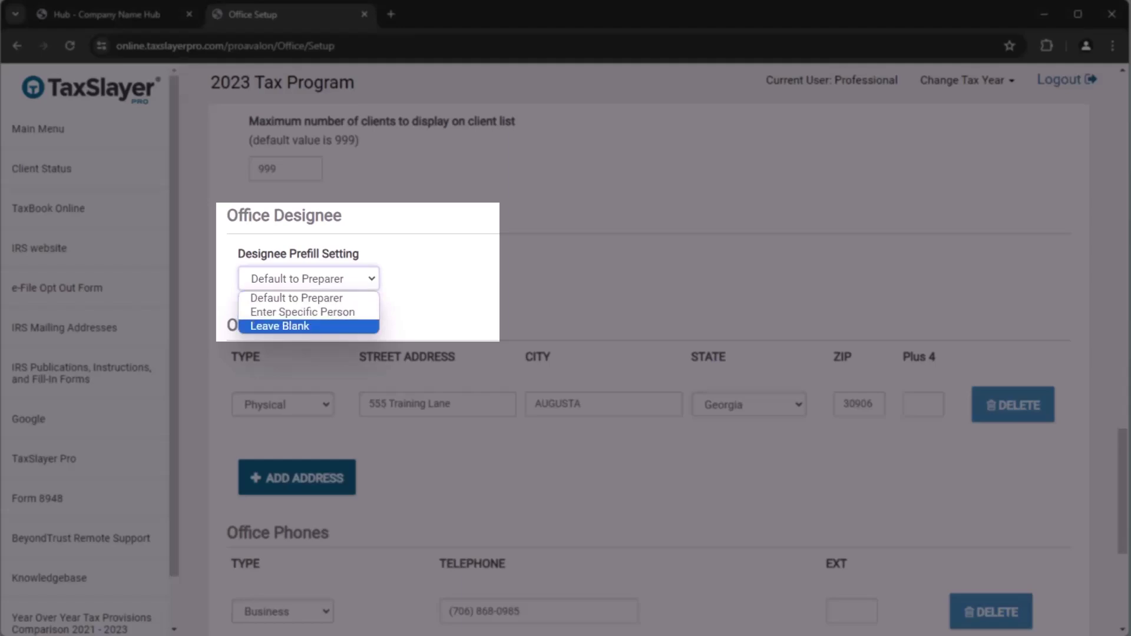
key(Up)
key(Escape)
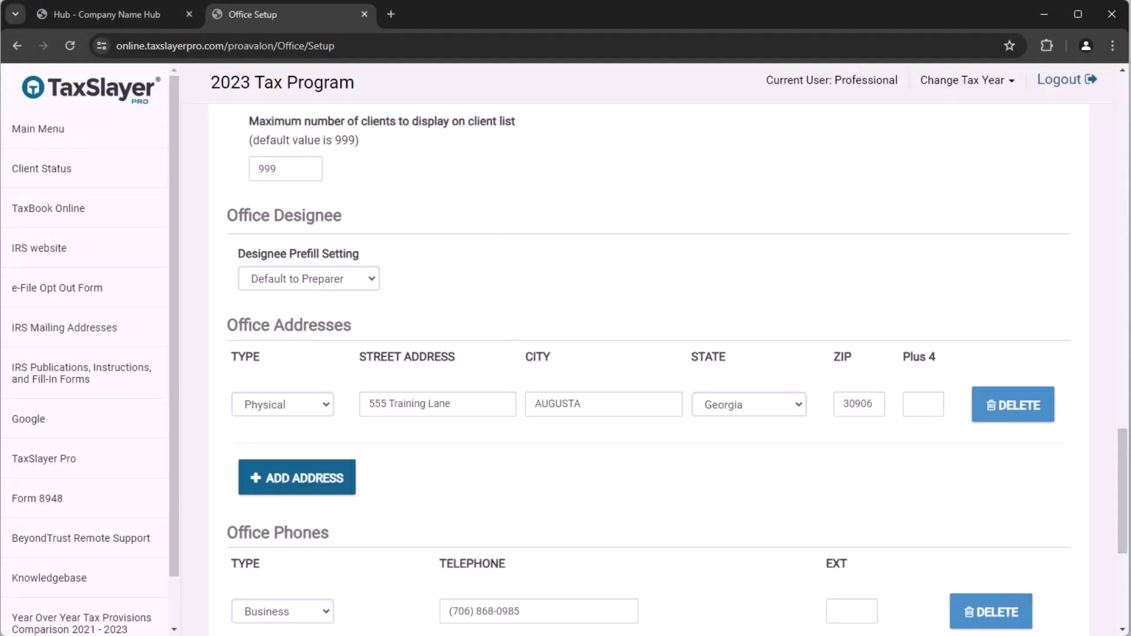
scroll(648, 365, down, 3)
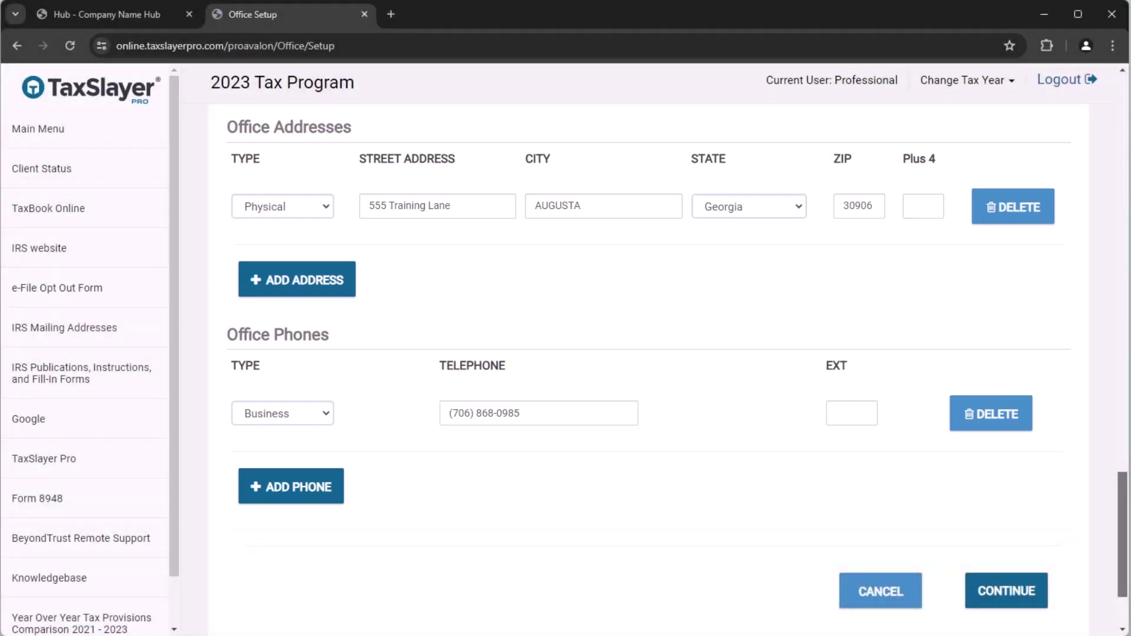
- Save the Office Setup page with CONTINUE
click(1006, 591)
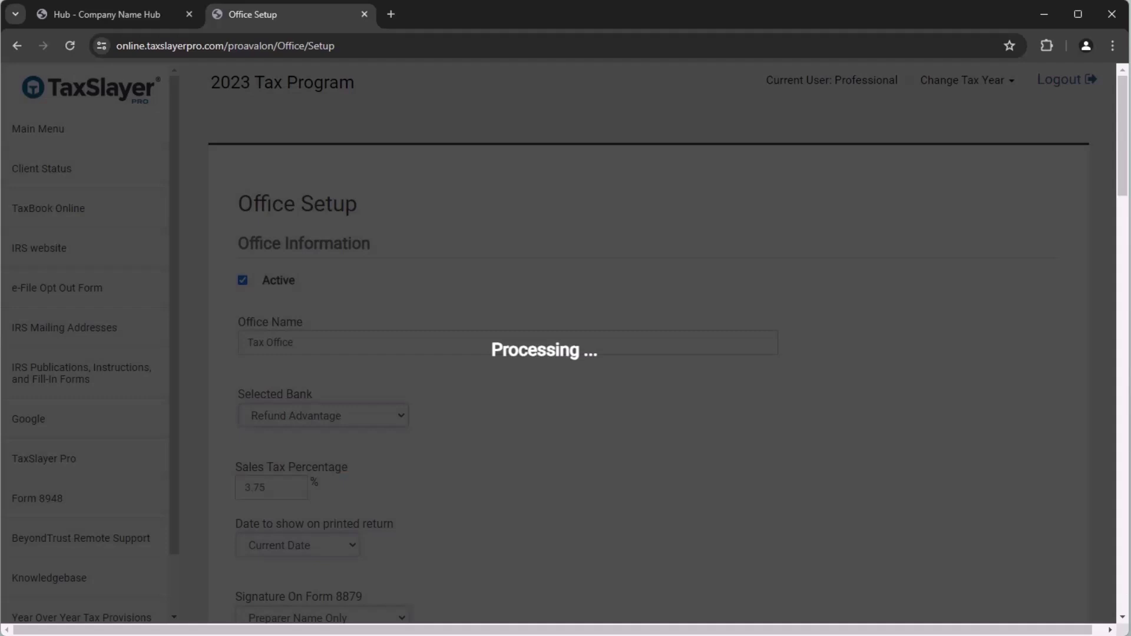